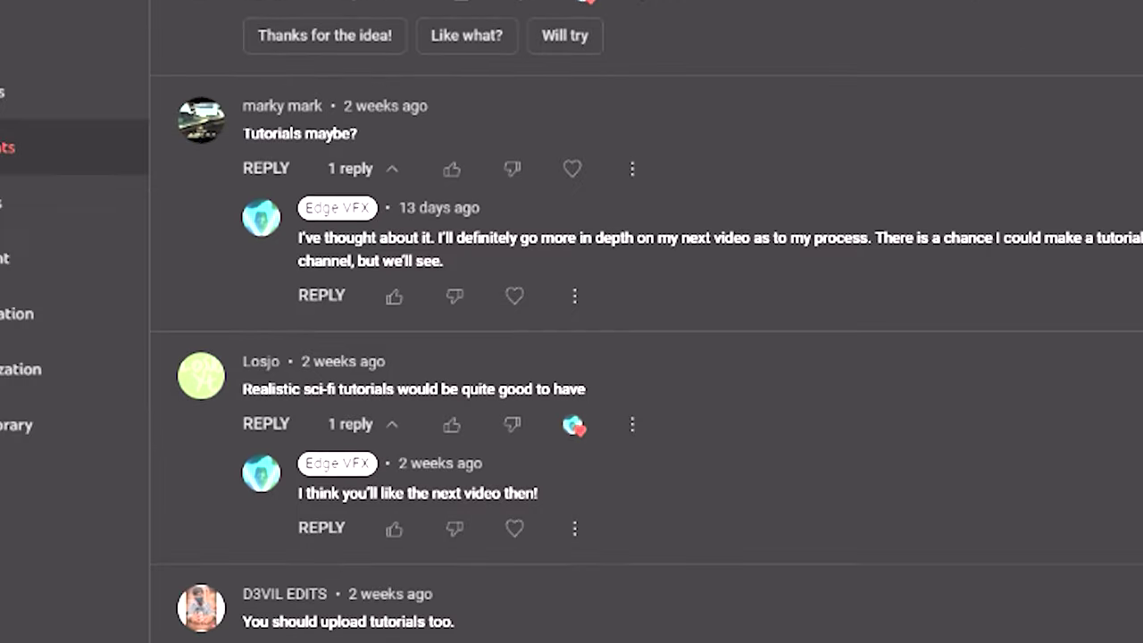
# - Orbit the backyard photosphere view toward the fence and bushes
pyautogui.scroll(-3, 646, 322)
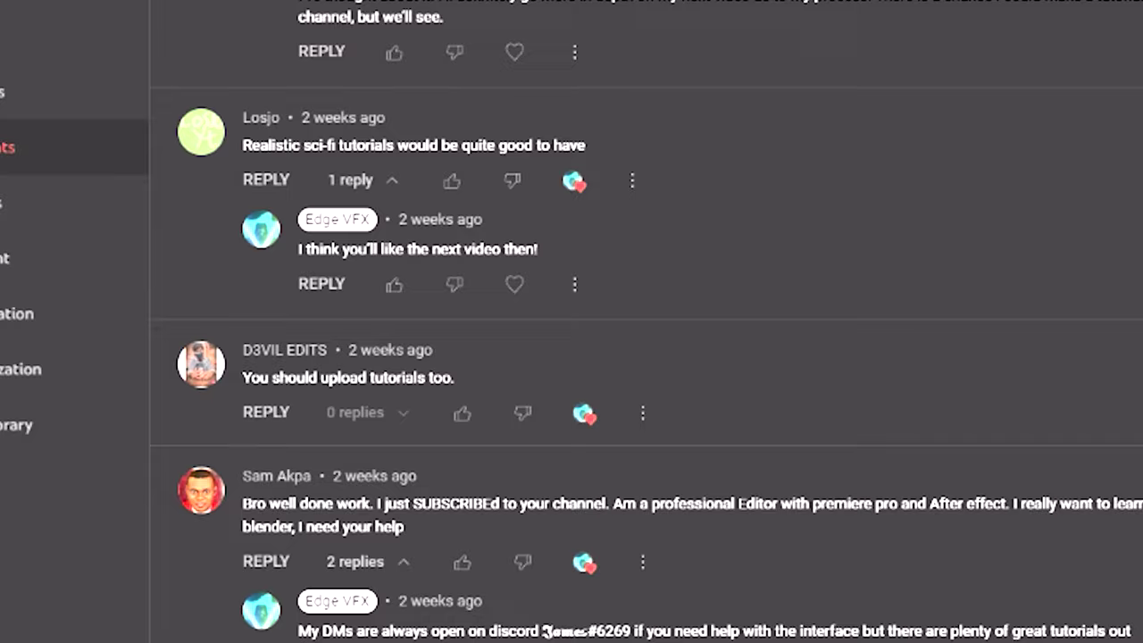
pyautogui.scroll(-4, 646, 321)
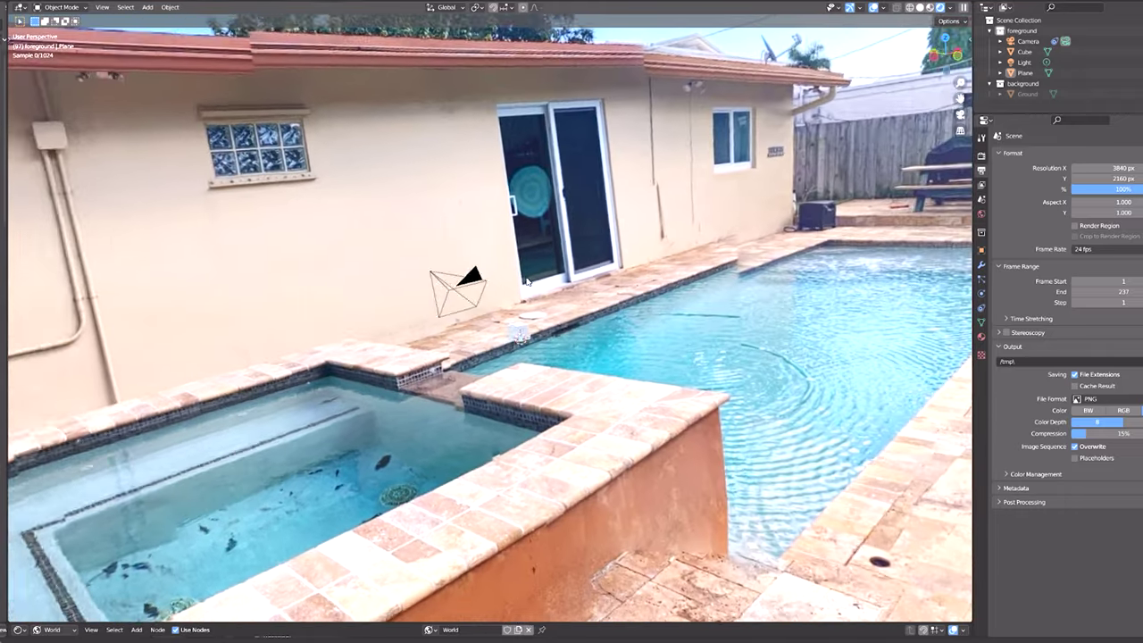
pyautogui.moveTo(527, 281); pyautogui.dragTo(643, 417, button='middle')
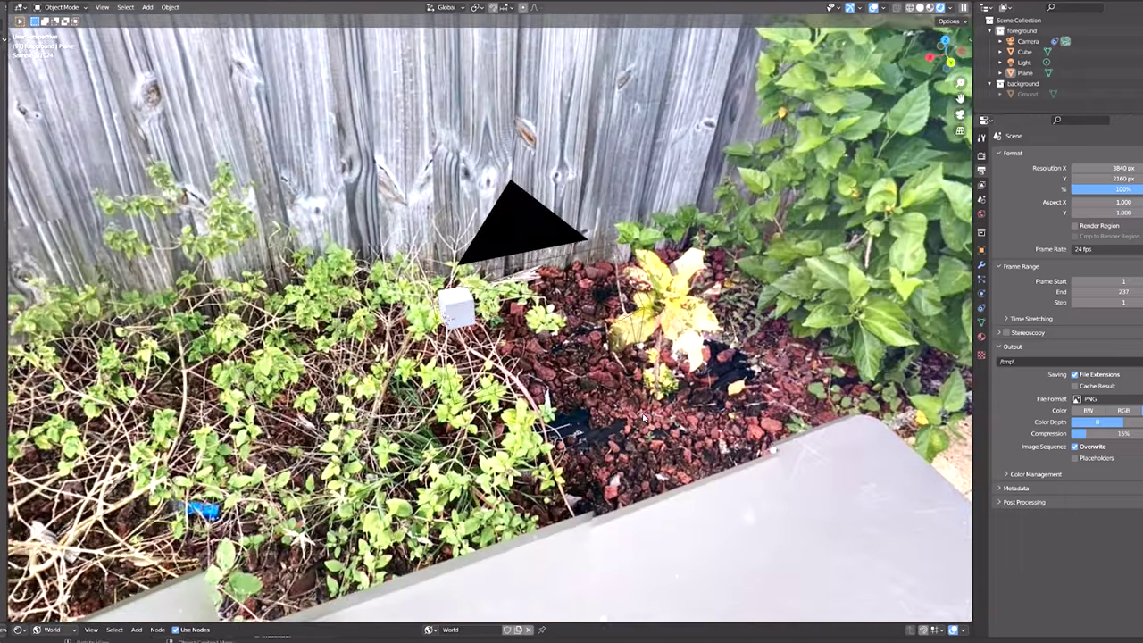
# - View the bunker and rocket flame through the scene camera with Numpad 0
pyautogui.press('KP_0')
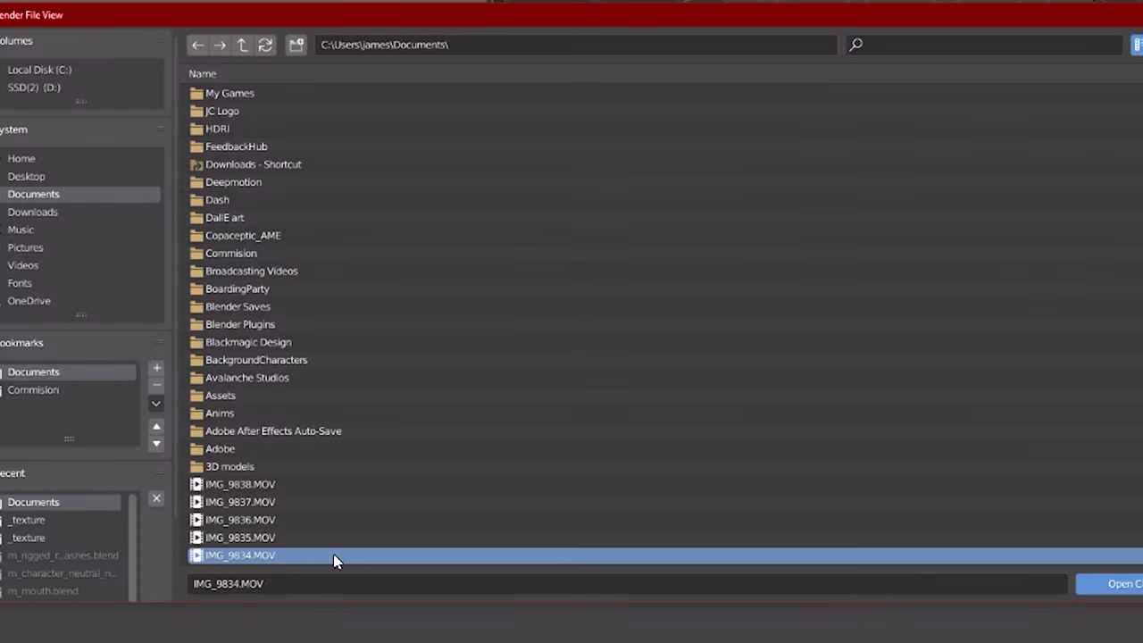
# - Load IMG_9834.MOV, set the Perspective motion model, and auto-detect tracking features
pyautogui.doubleClick(334, 556)
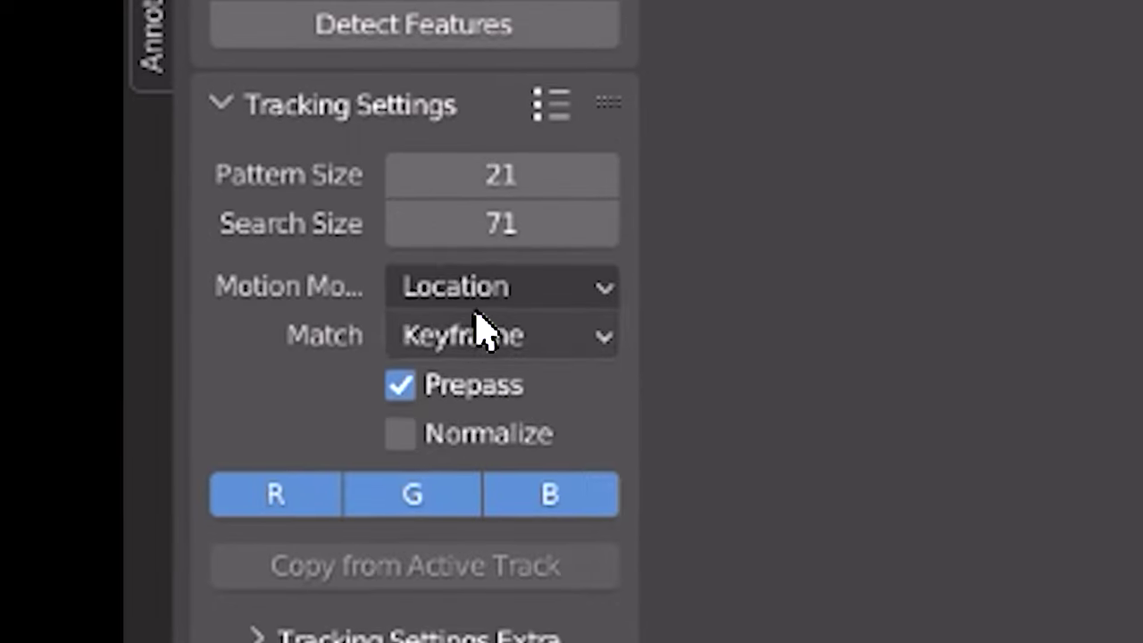
pyautogui.click(135, 282)
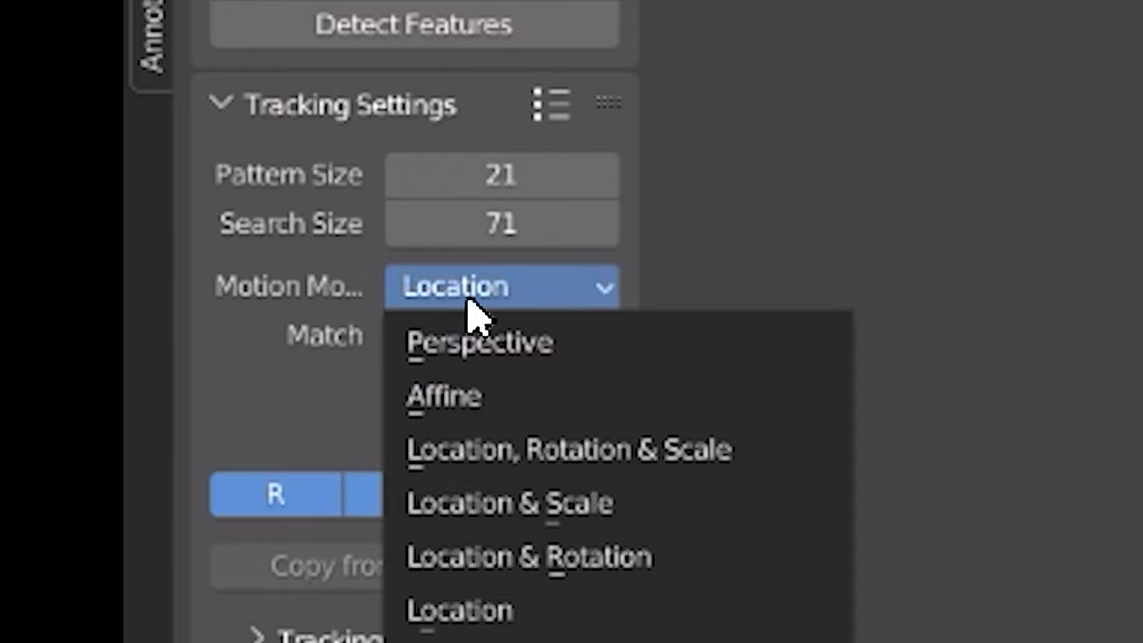
pyautogui.click(544, 346)
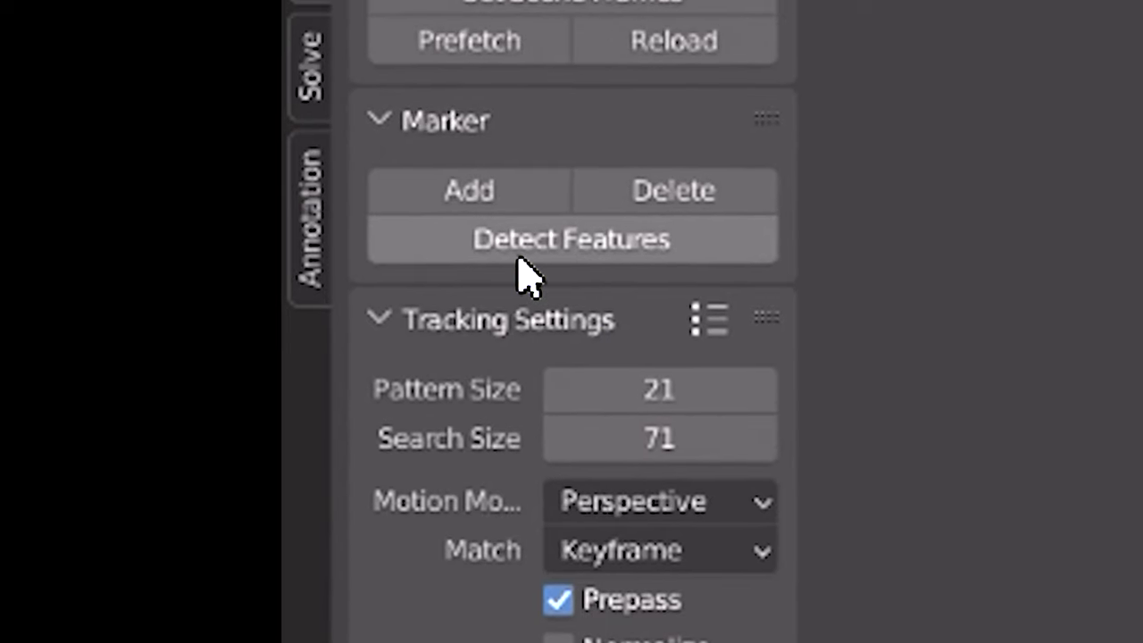
pyautogui.click(366, 38)
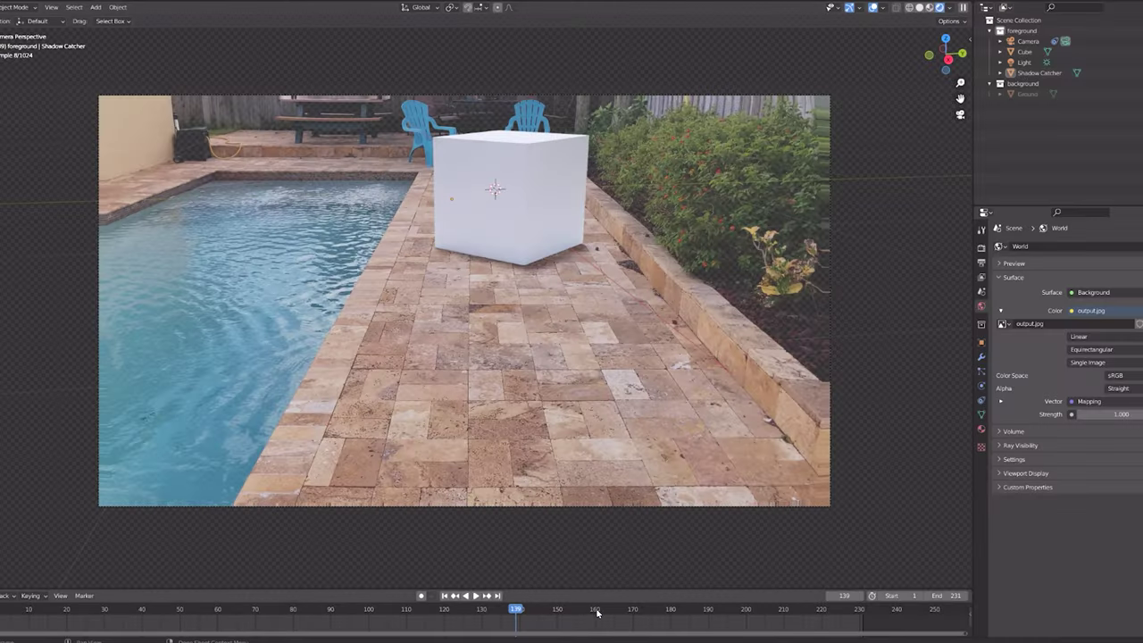
# - Jump to frame 220 to confirm the white cube stays locked to the pool deck
pyautogui.click(816, 607)
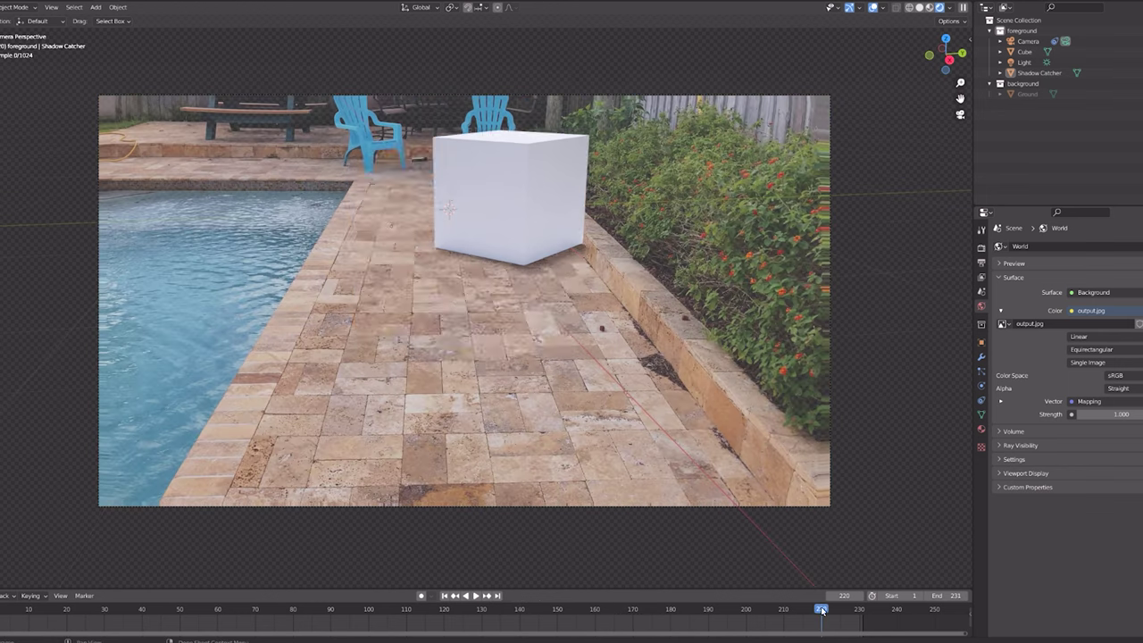
pyautogui.scroll(4, 600, 447)
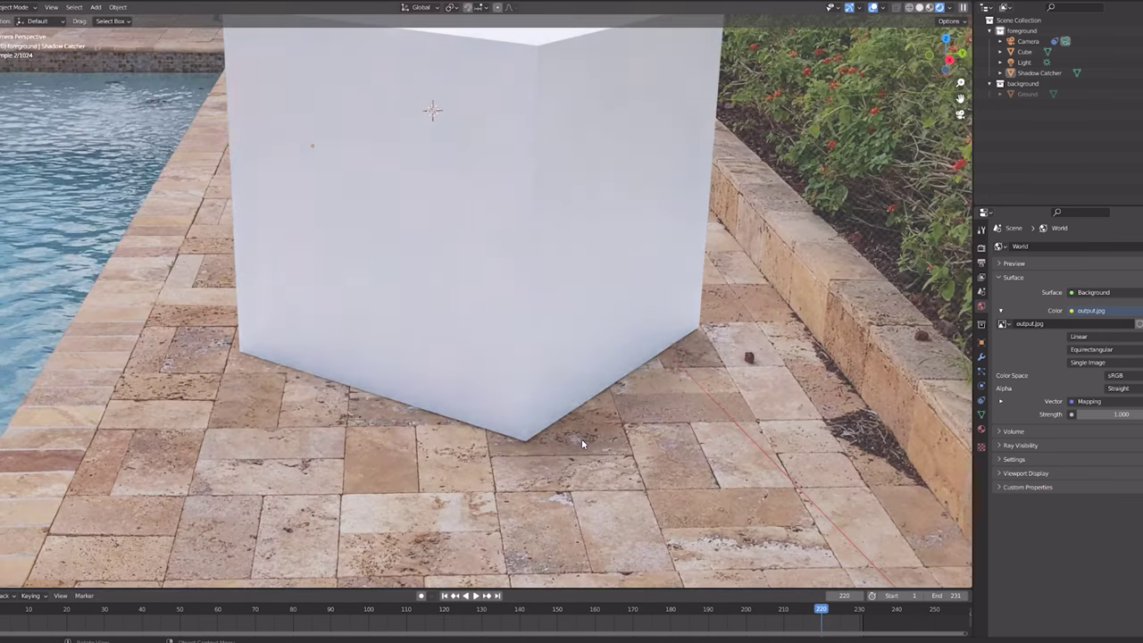
pyautogui.scroll(-4, 576, 439)
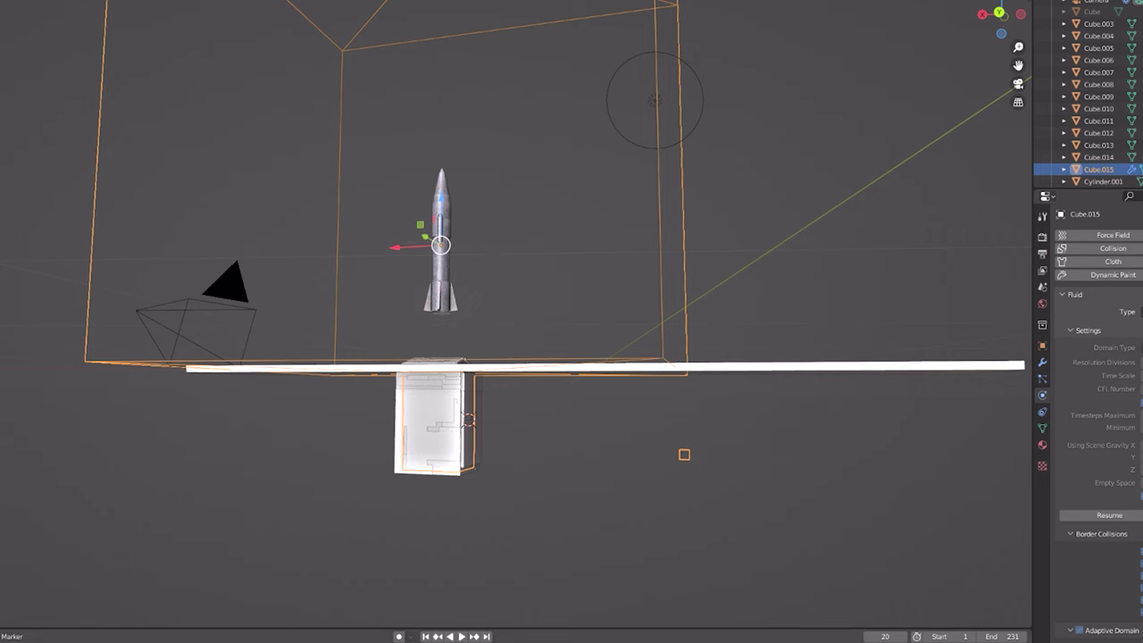
# - Play the rocket's fire simulation, then run a web search and preview a sci-fi missile model
pyautogui.press('space')
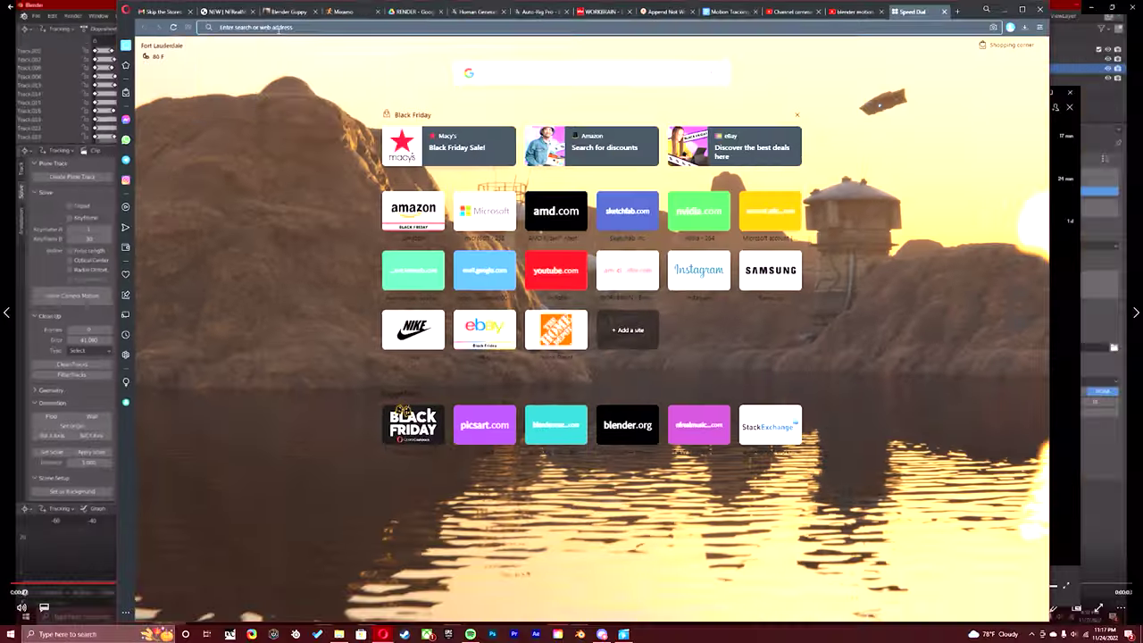
pyautogui.click(280, 27)
pyautogui.write("Putin's current location")
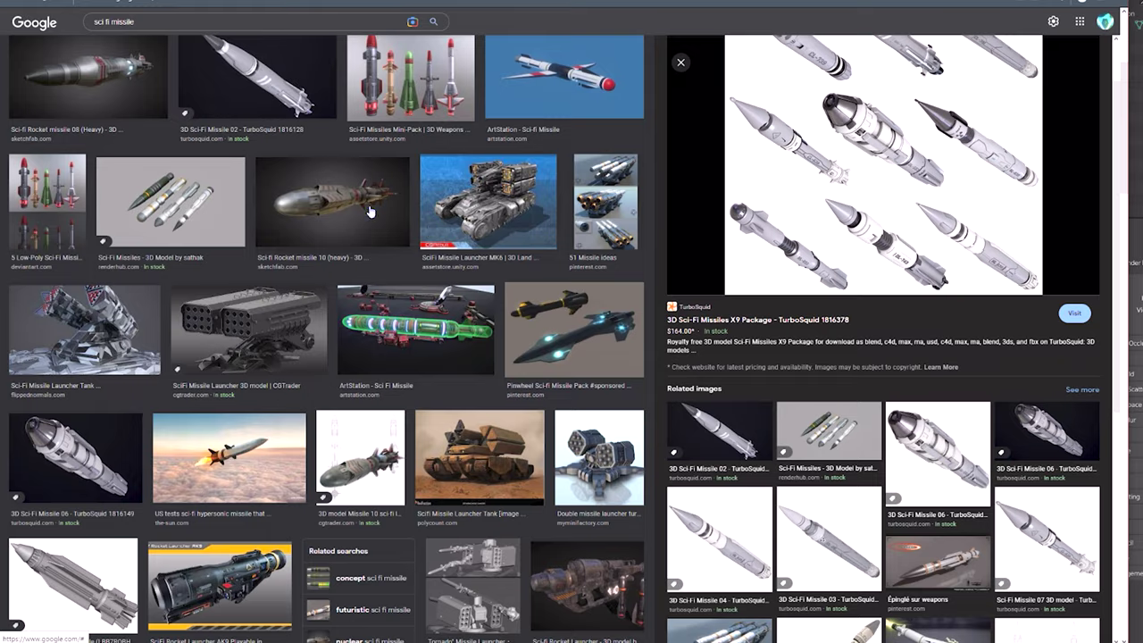
pyautogui.scroll(3, 371, 211)
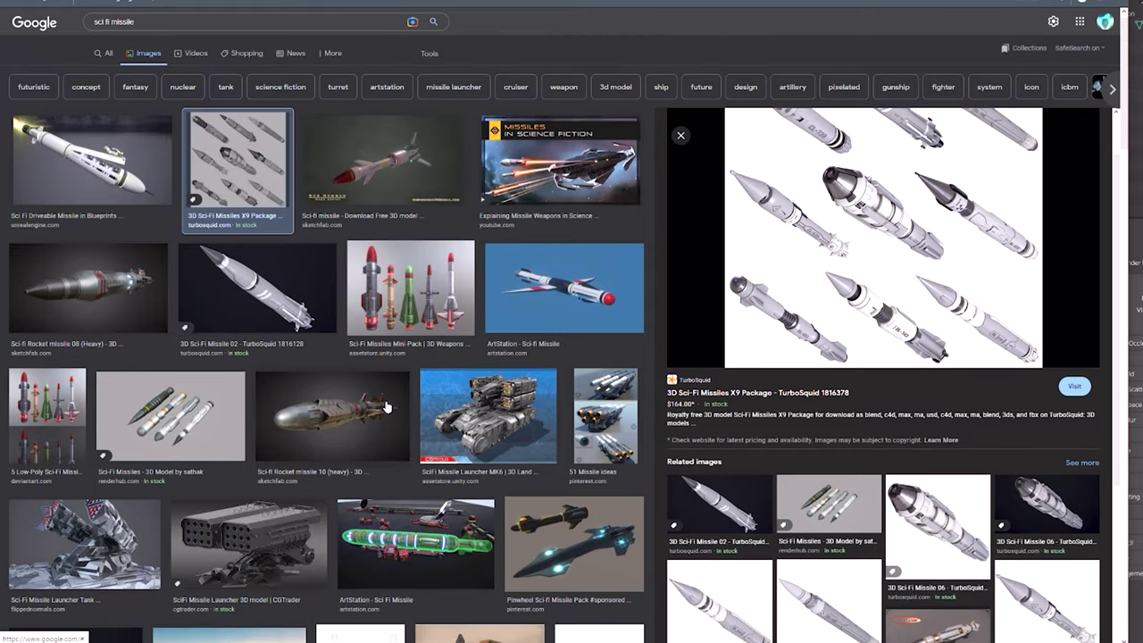
pyautogui.click(334, 413)
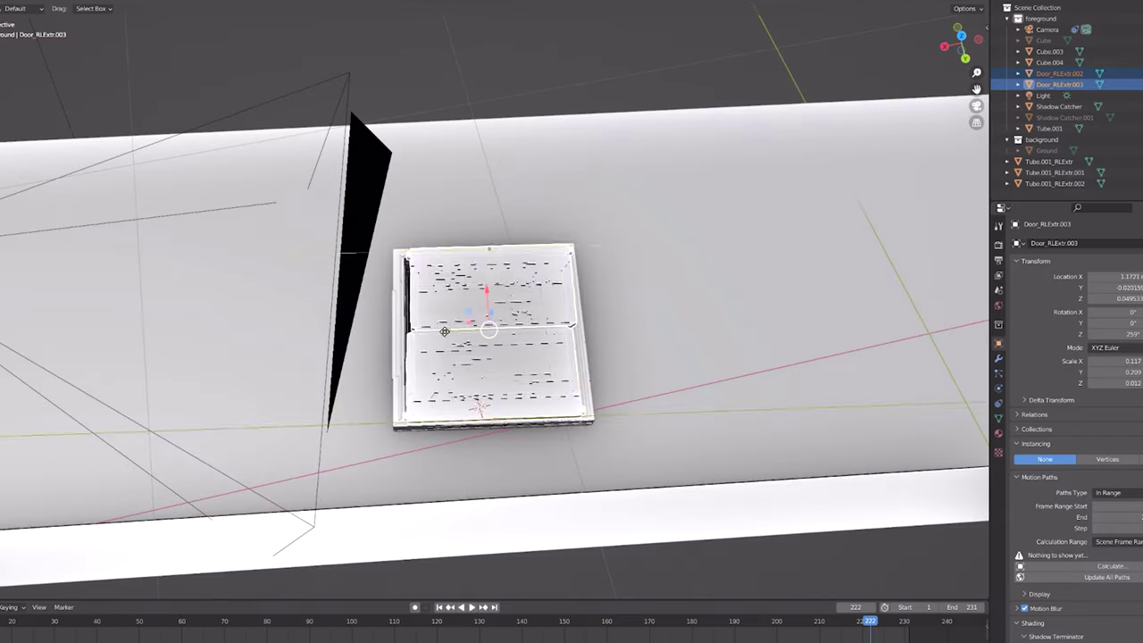
# - Select the open bunker door panel to inspect its transform
pyautogui.click(449, 334)
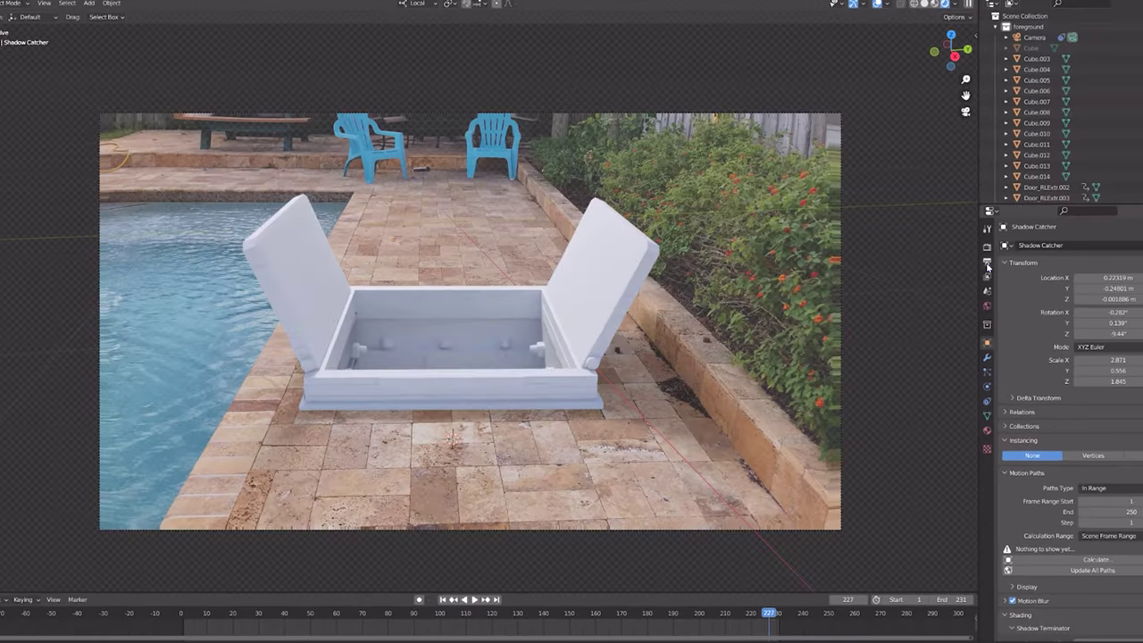
# - Show the Render Properties for the bunker shot
pyautogui.click(986, 248)
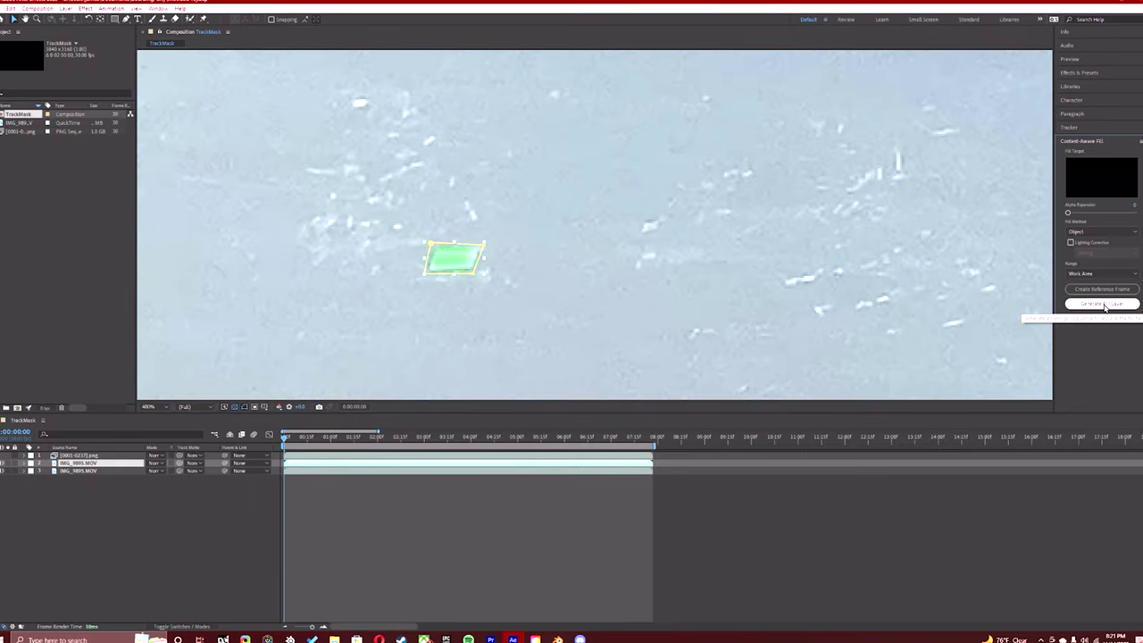
# - Generate the Fill [000-236].png layer and step back a few frames to review it
pyautogui.click(1102, 305)
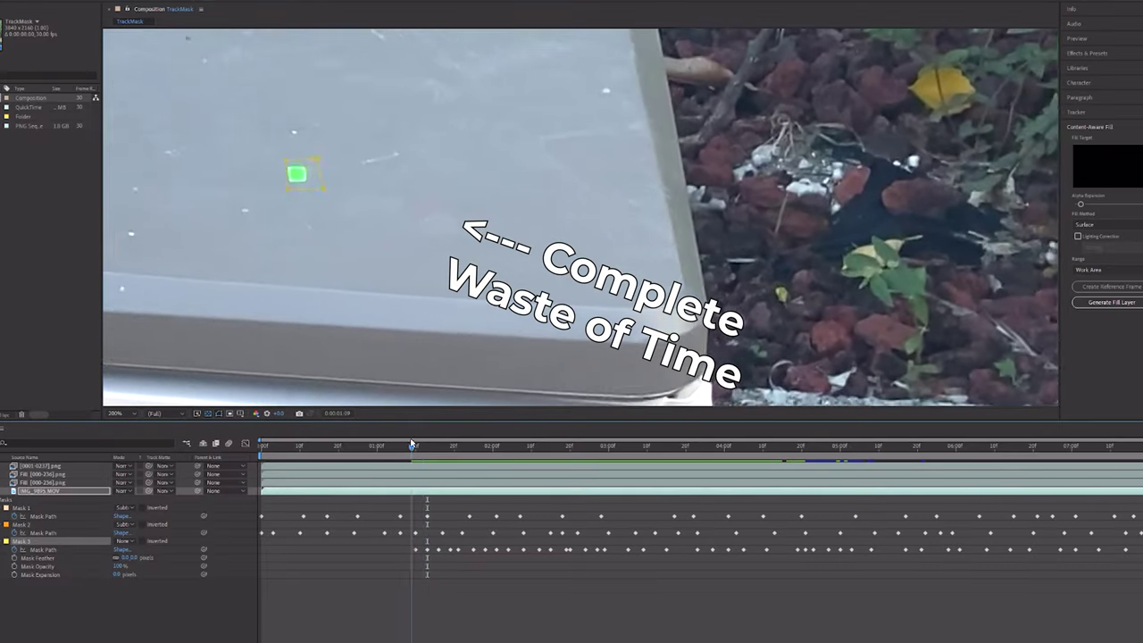
pyautogui.moveTo(403, 448); pyautogui.dragTo(377, 444)
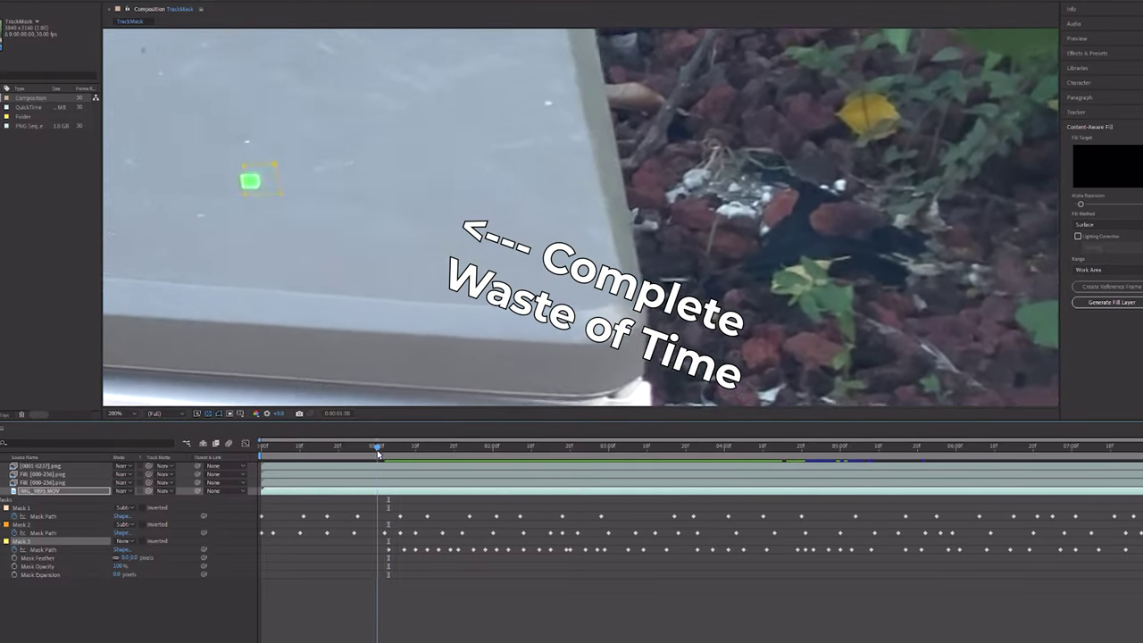
pyautogui.press('pageup')
pyautogui.press('pageup')
pyautogui.press('pageup')
pyautogui.press('pageup')
pyautogui.press('pageup')
pyautogui.press('pageup')
pyautogui.press('pageup')
pyautogui.press('pageup')
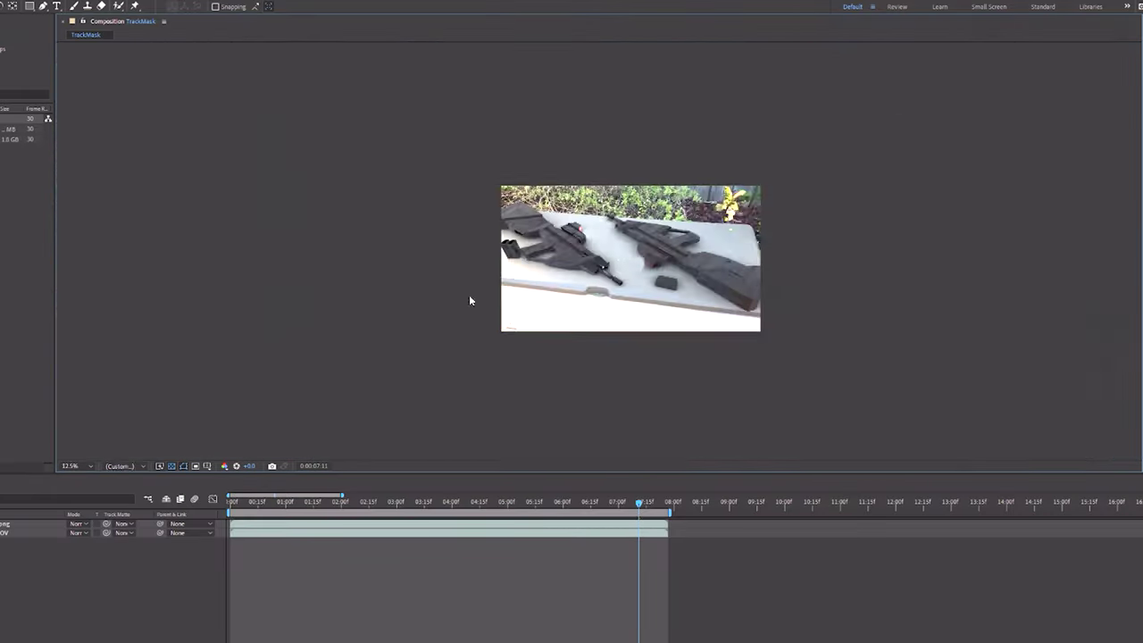
pyautogui.scroll(9, 469, 301)
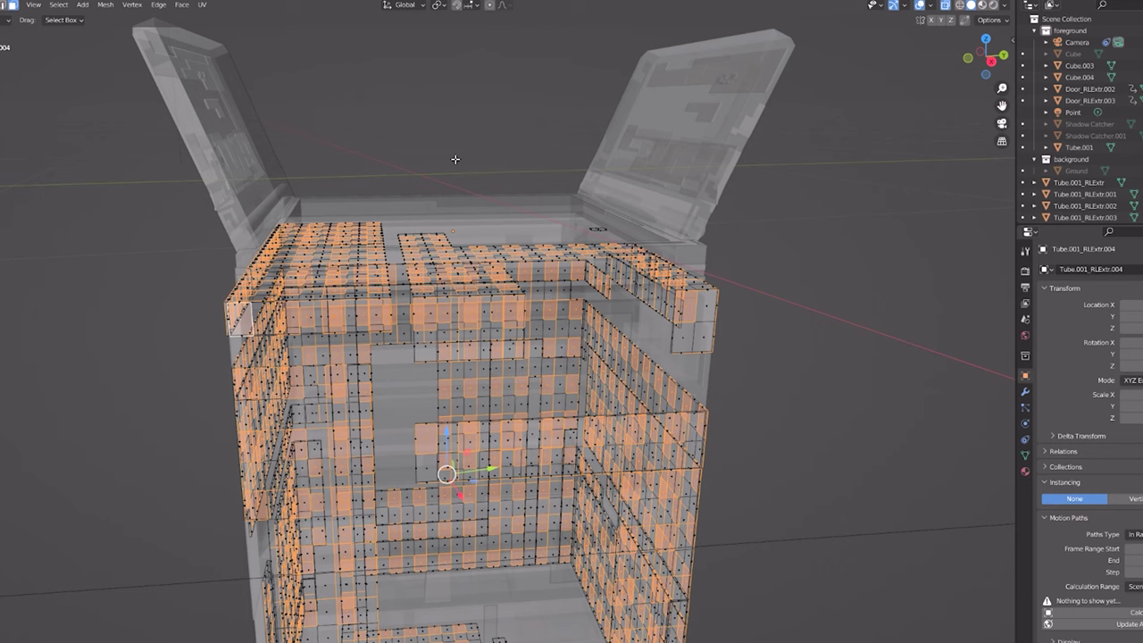
# - Delete the bunker's top-edge vertices in right ortho view, then browse Discord's video channels
pyautogui.press('KP_3')
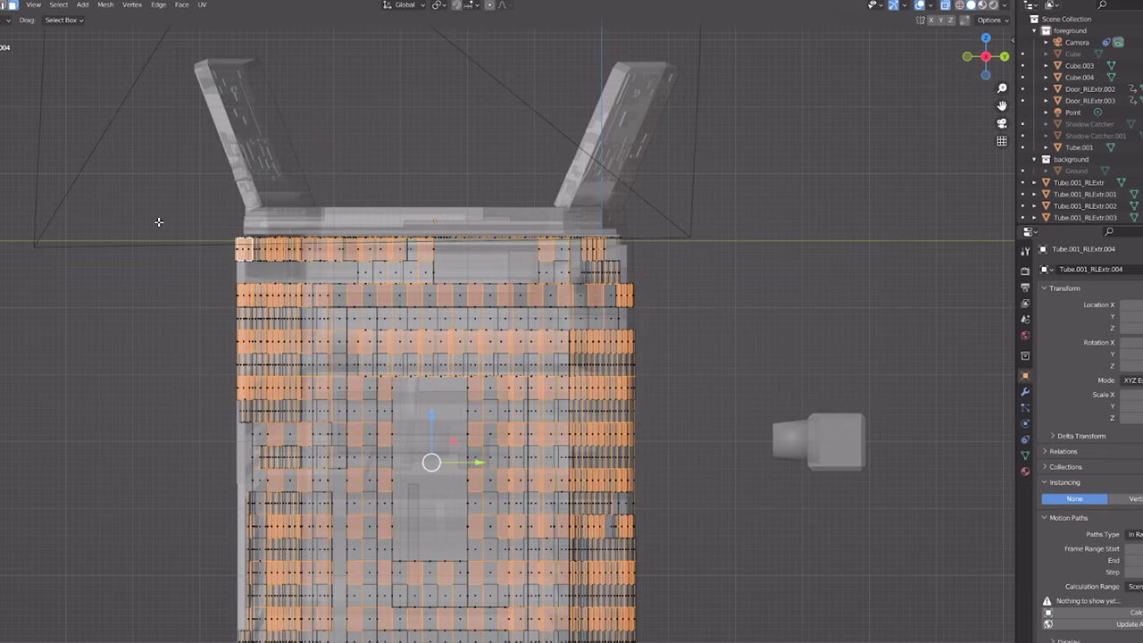
pyautogui.moveTo(166, 201); pyautogui.dragTo(364, 239)
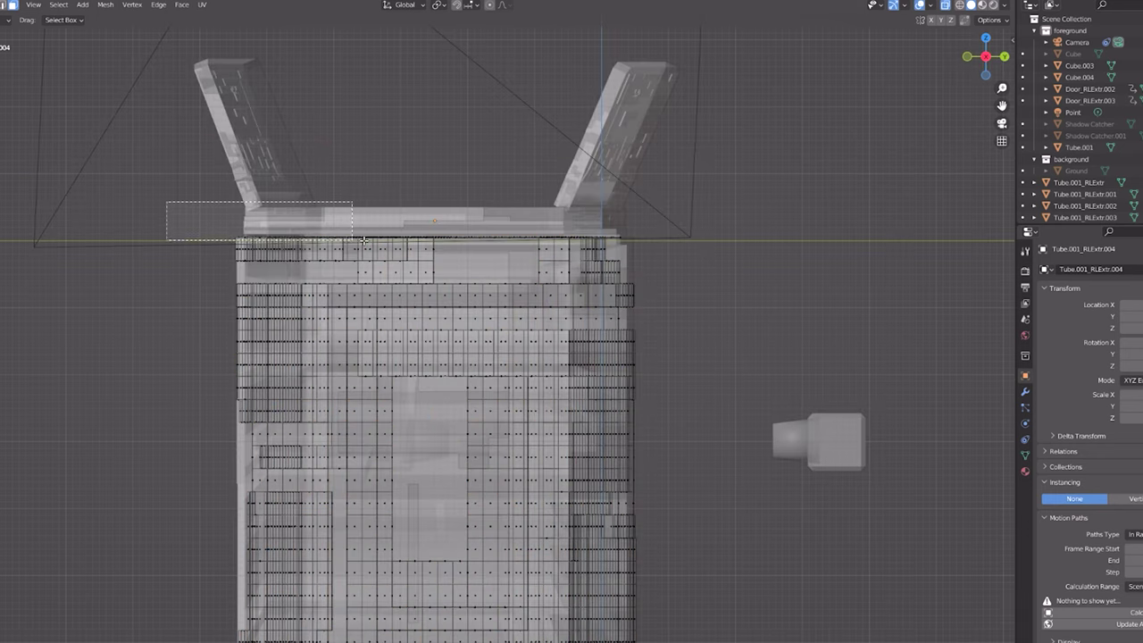
pyautogui.click(611, 239)
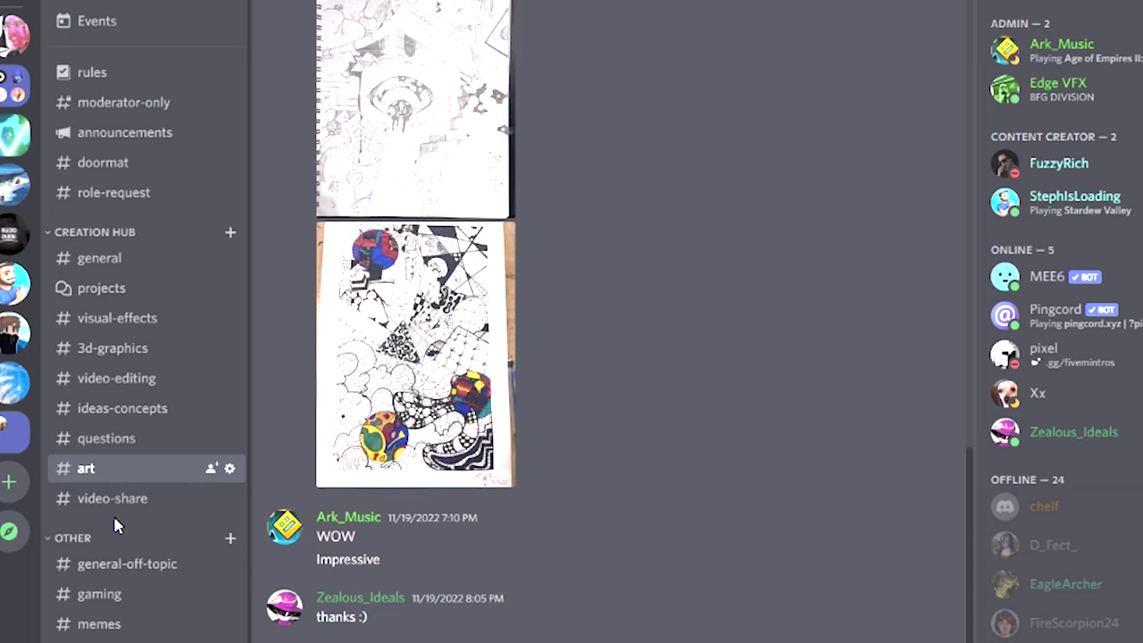
pyautogui.click(111, 498)
pyautogui.click(118, 379)
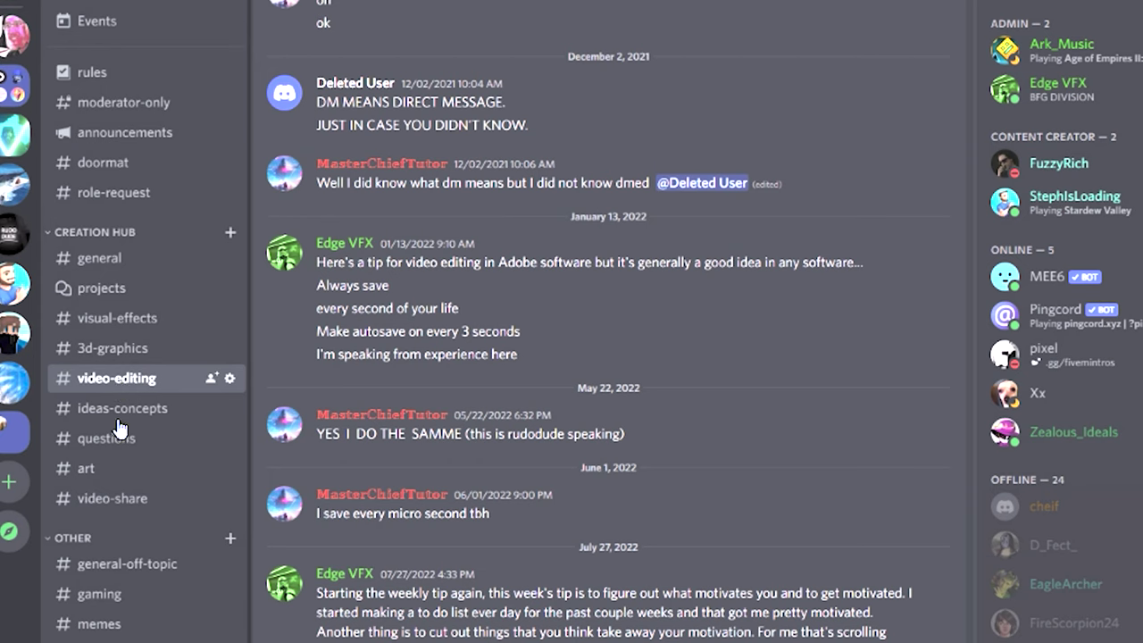
# - Open the ARK_Music channel page listing EdgeVFX - Boarding Party [OST Visual]
pyautogui.click(122, 467)
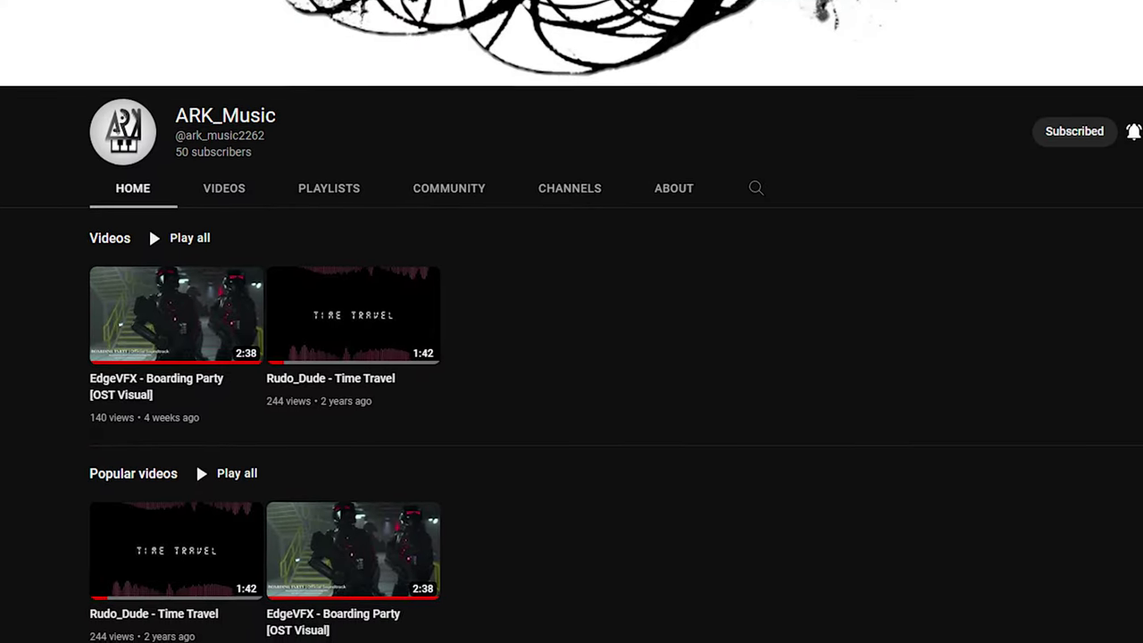